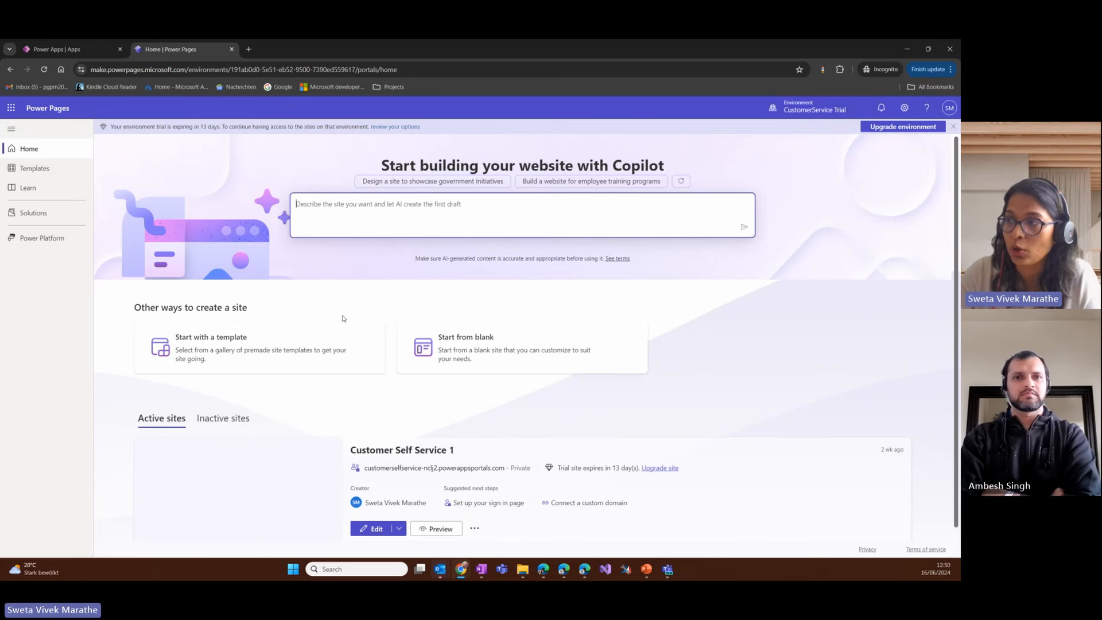
- Describe to Copilot a Furry friends pet hotel website covering availability, prices, services, room booking, an FAQ page and contact details
scroll(216, 344, down, 1)
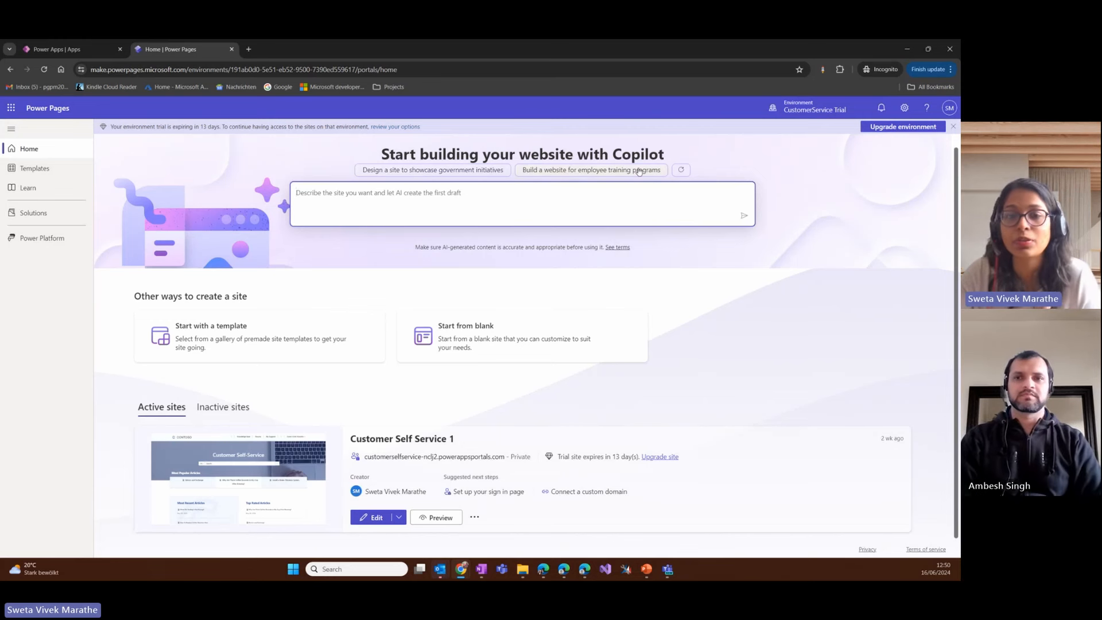
click(682, 170)
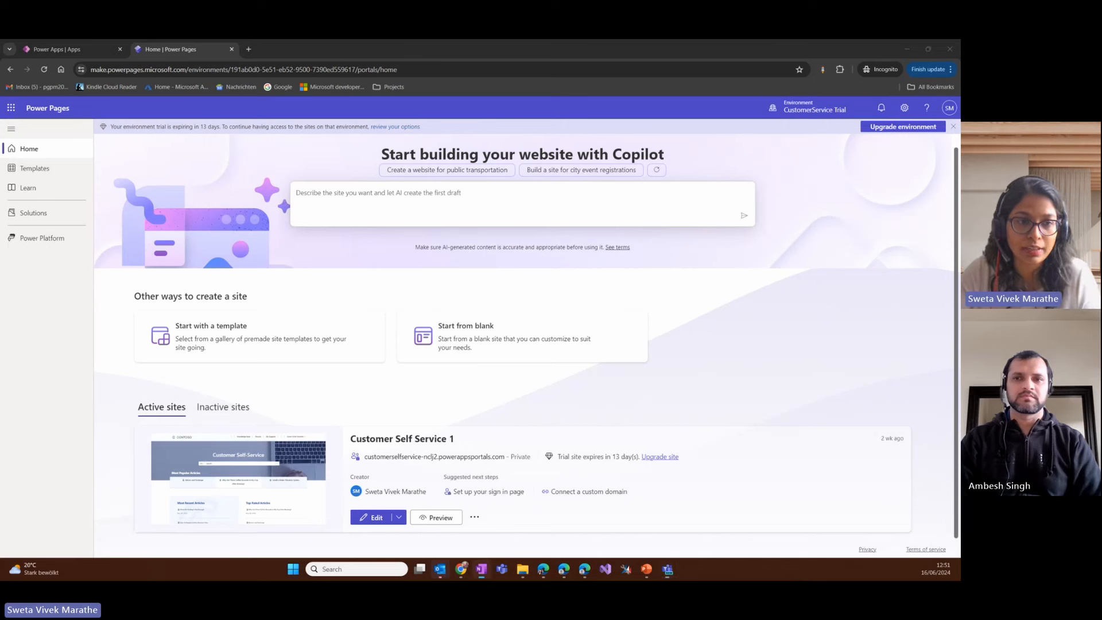
click(400, 203)
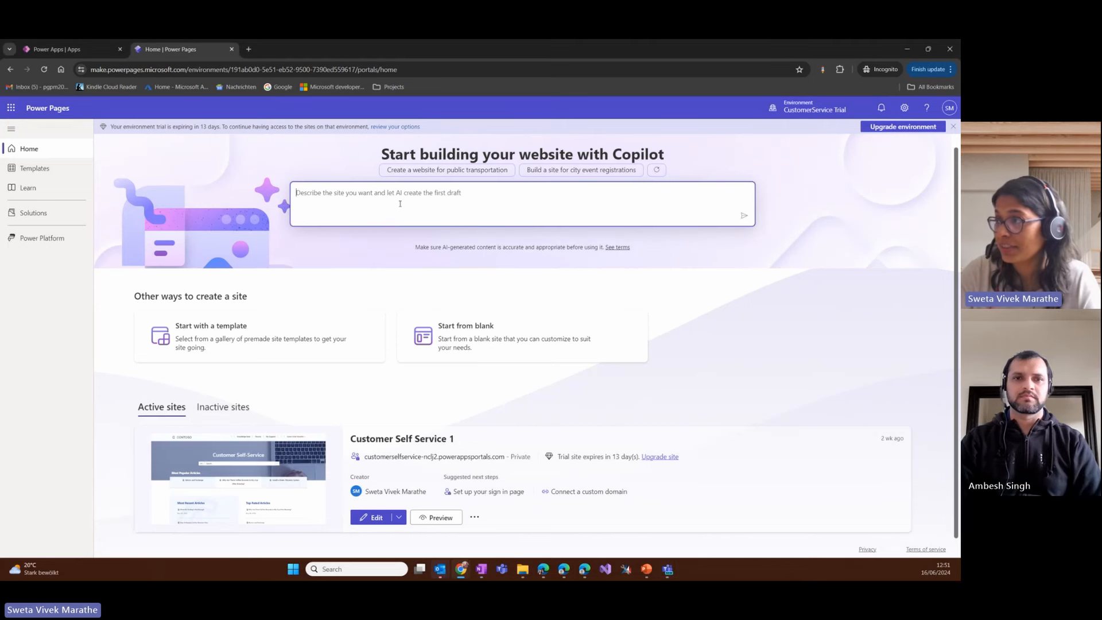
text(Furry friends is a pet hotel, which needs a website for its customers to check availability, prices, services and  book the hotel rooms for their pets. The website should have an FAQ page and contact details)
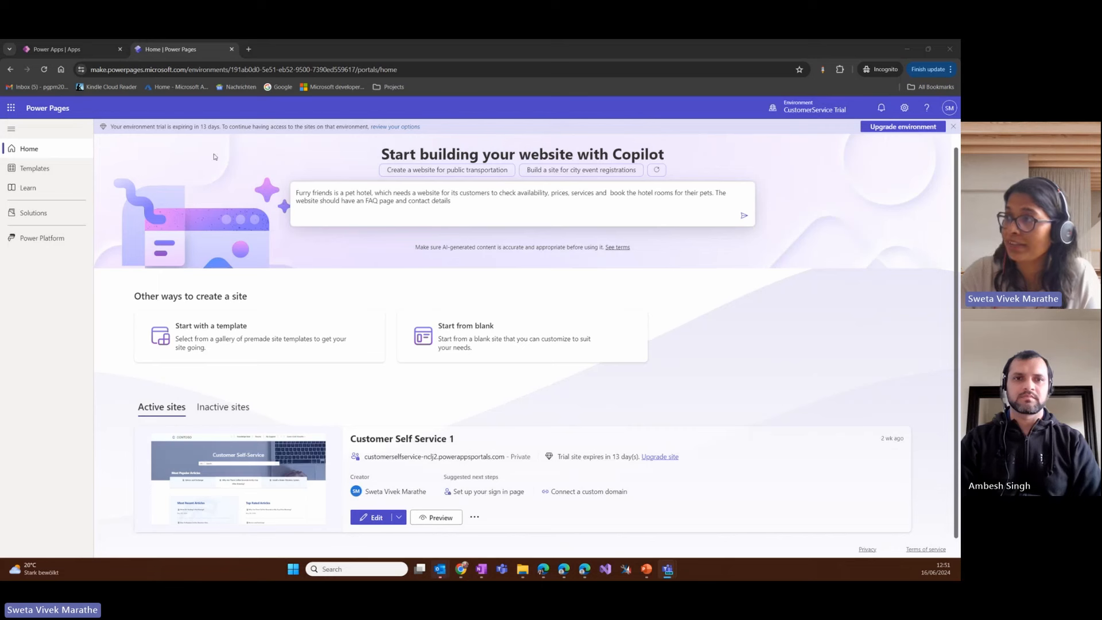
- Review the key requirements in the pet hotel description and submit it to Copilot to start creating the site
drag(296, 192, 371, 195)
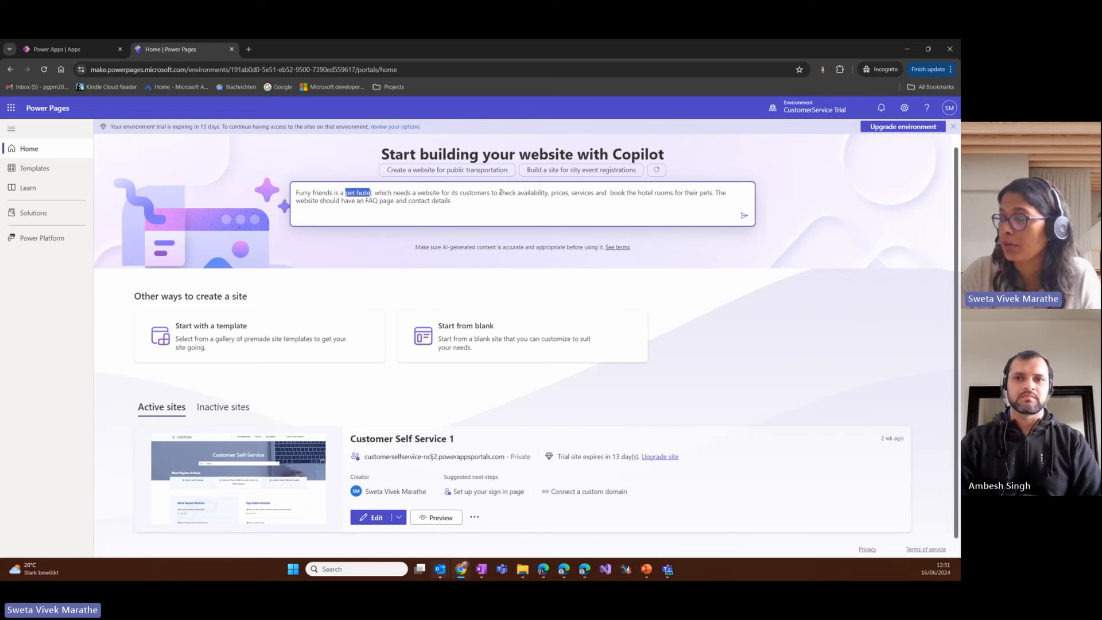
drag(499, 193, 550, 193)
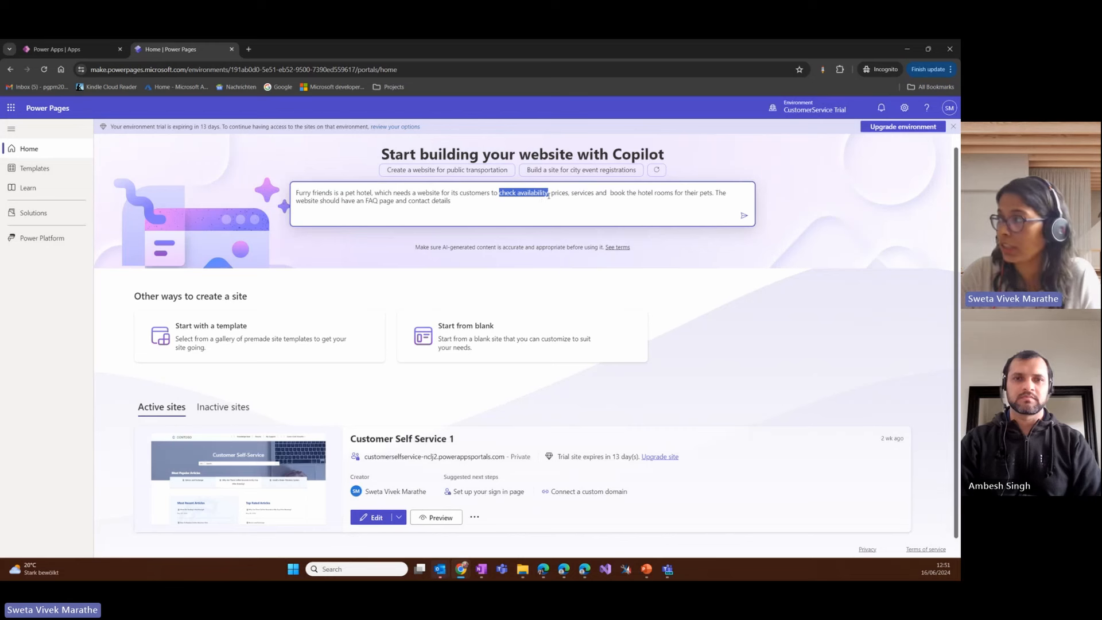
click(555, 192)
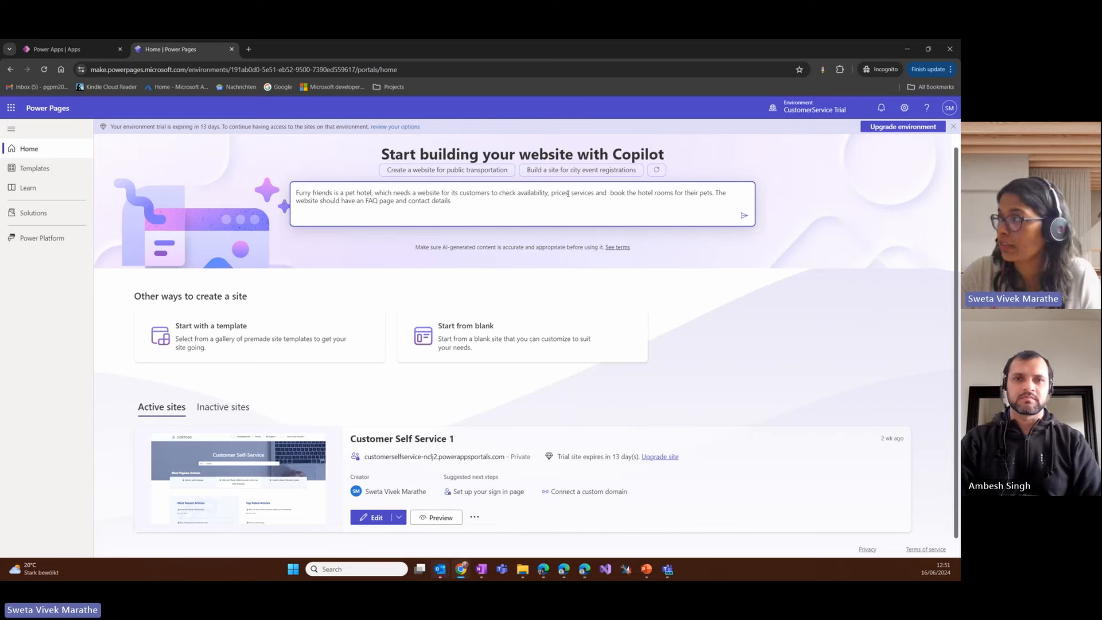
drag(568, 193, 636, 197)
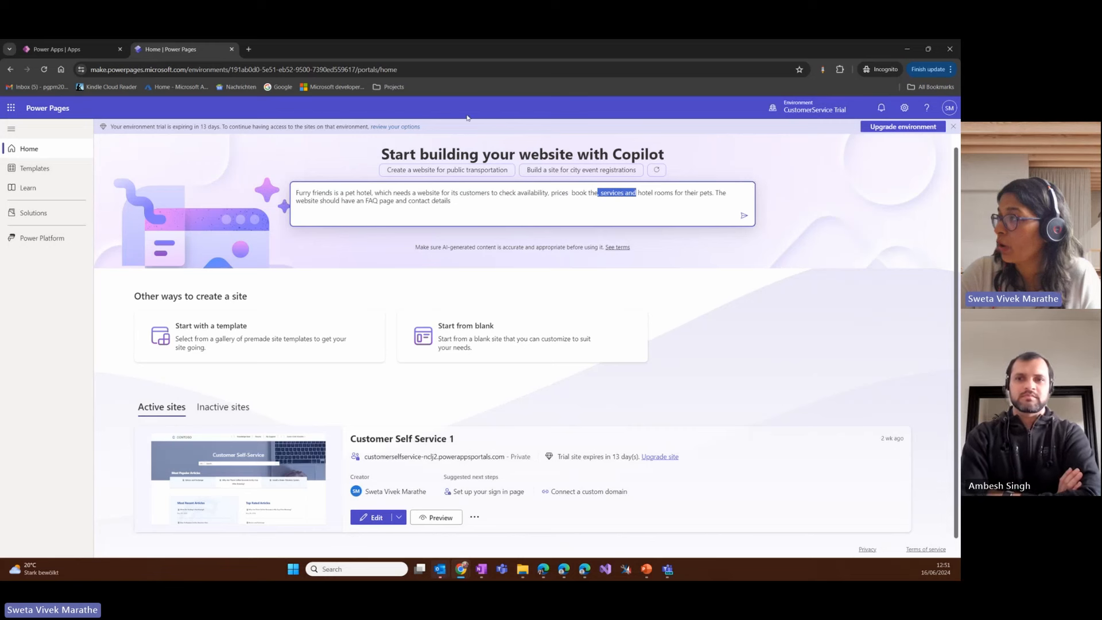
drag(451, 201, 357, 201)
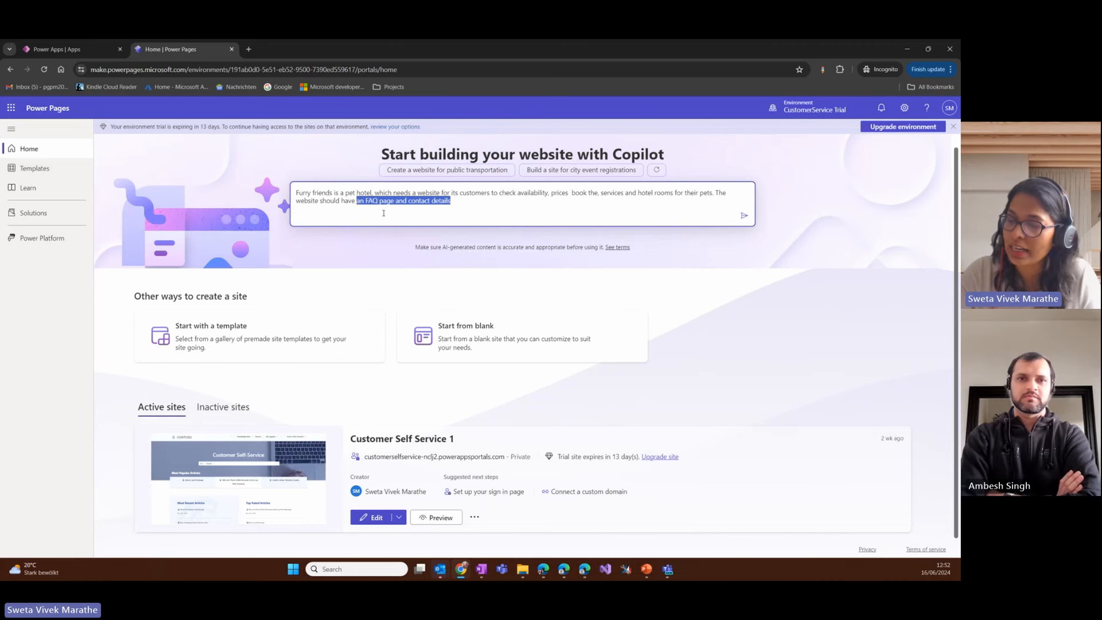
click(744, 215)
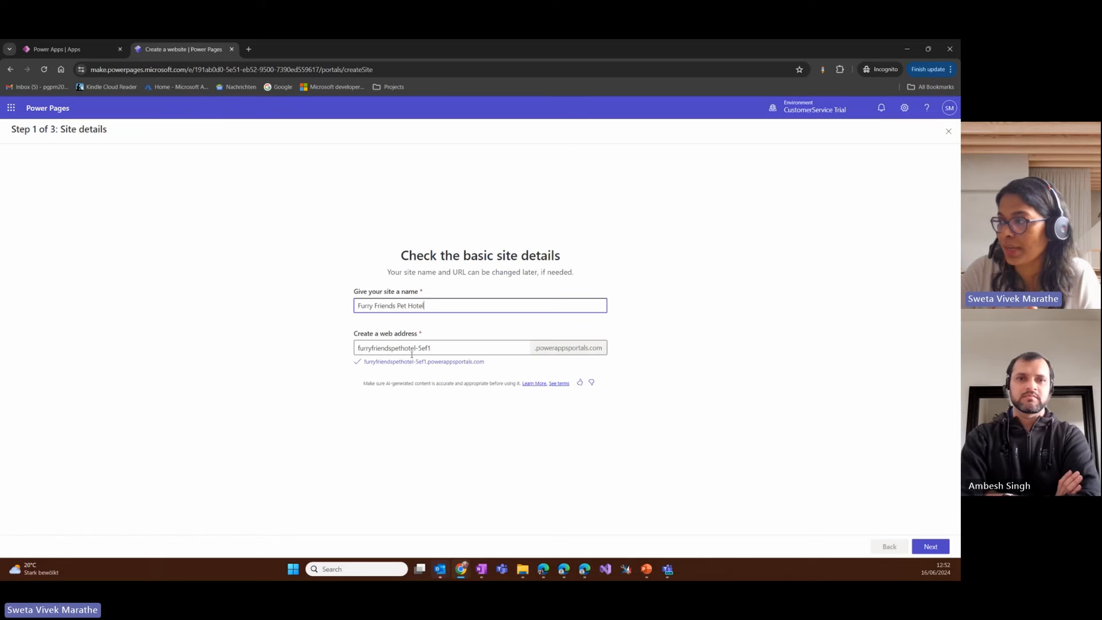
- Keep the site name Furry Friends Pet Hotel and its suggested web address, and generate a site layout, retrying if needed
double_click(431, 347)
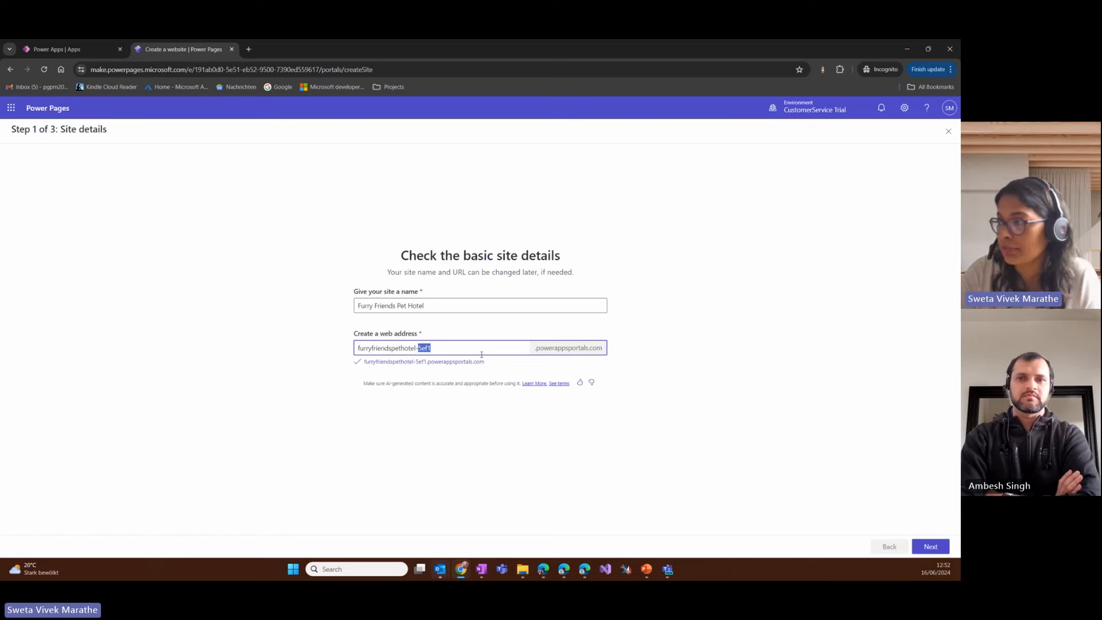
click(449, 305)
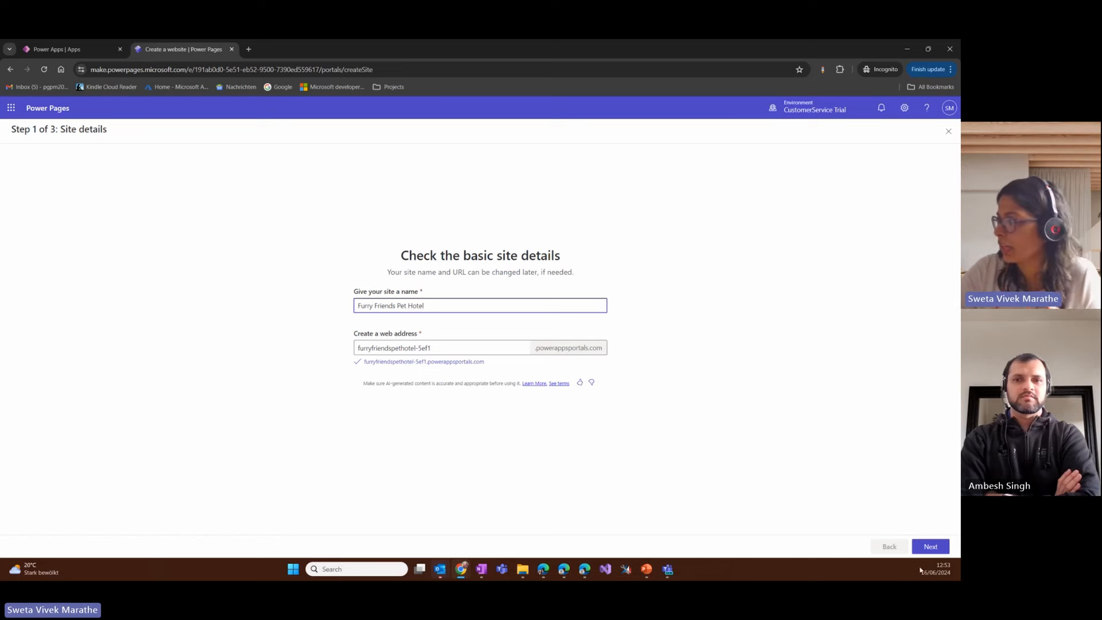
click(932, 547)
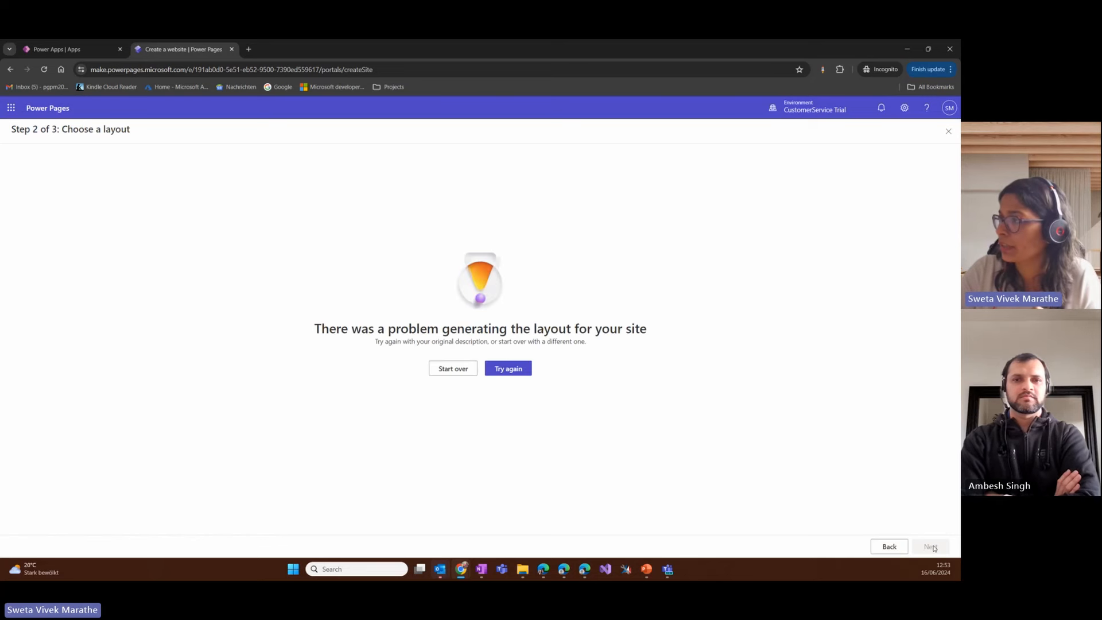
click(503, 372)
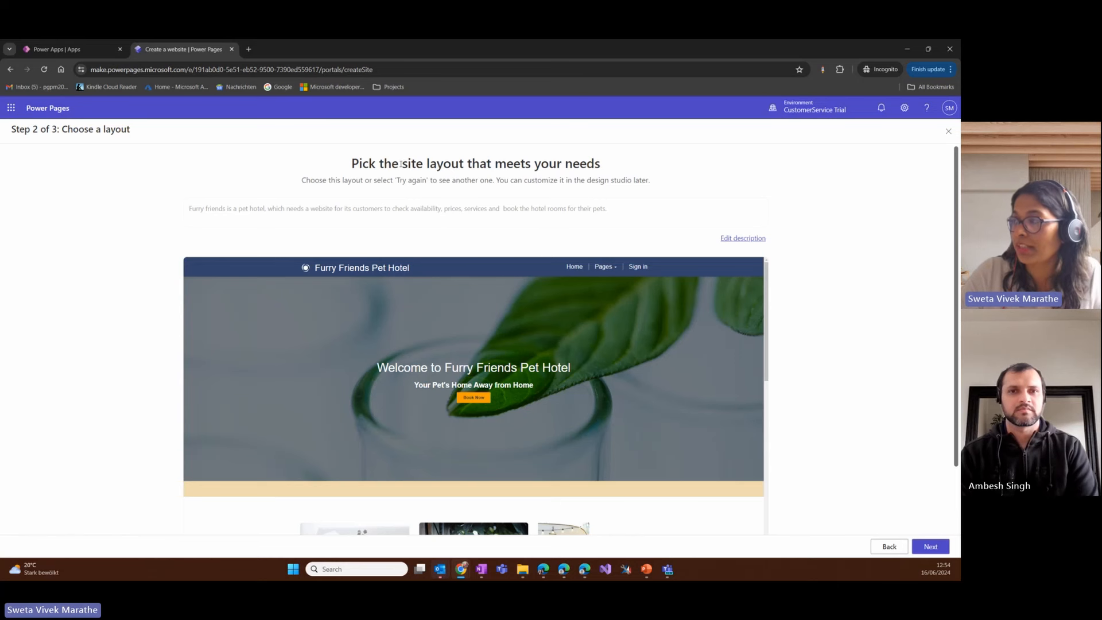
- Review the first generated home page layout through its About Us sections and request a different one
drag(400, 164, 605, 163)
scroll(452, 243, down, 2)
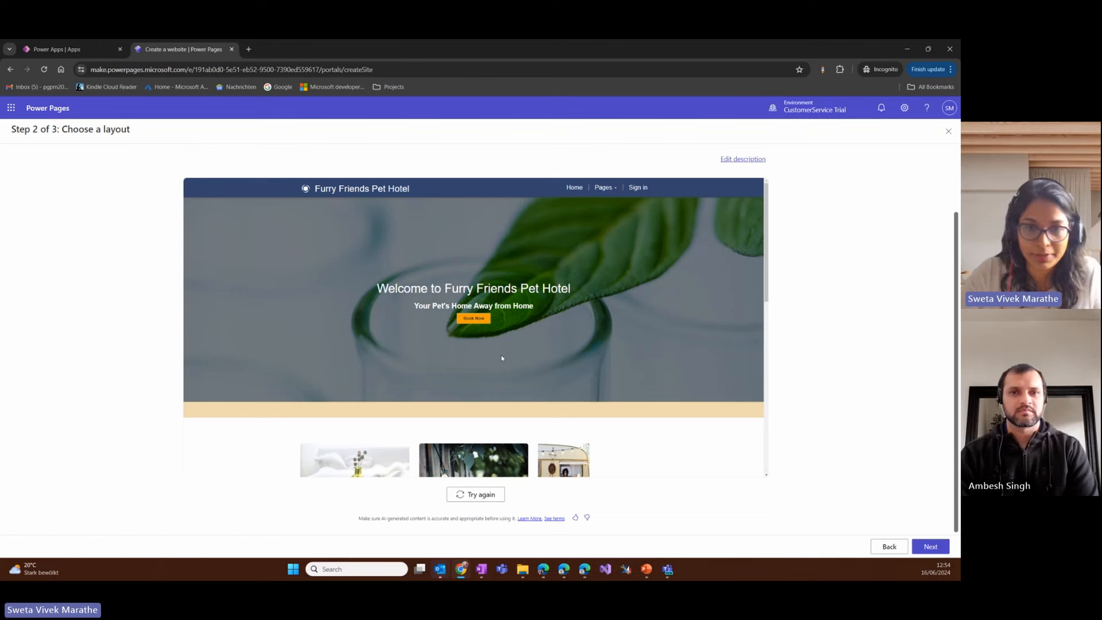
scroll(507, 346, down, 1)
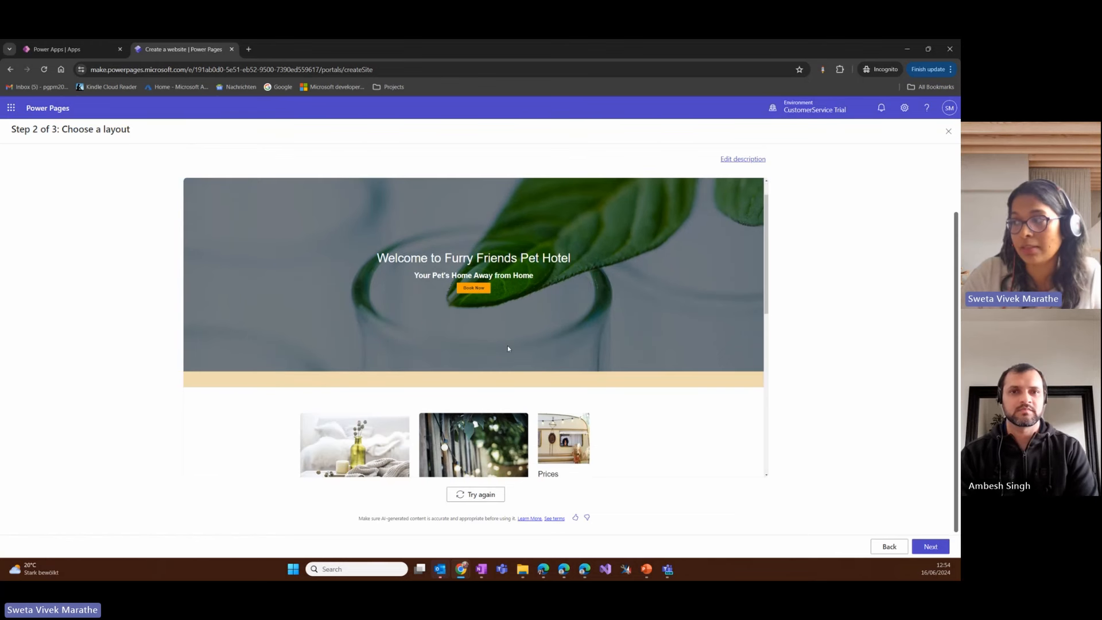
scroll(507, 347, down, 2)
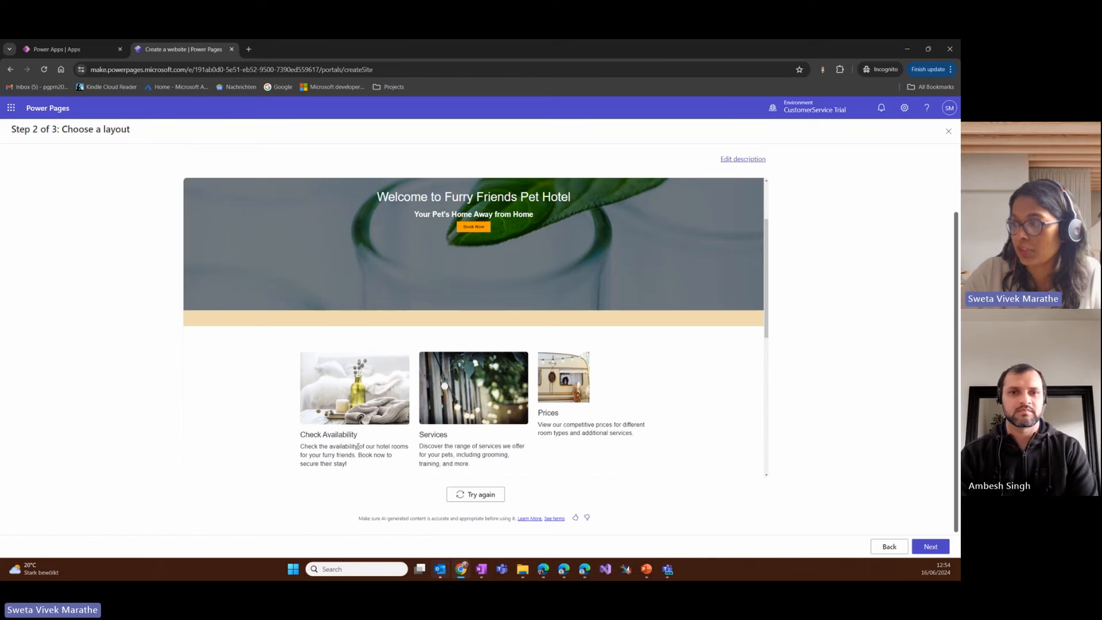
scroll(554, 430, down, 10)
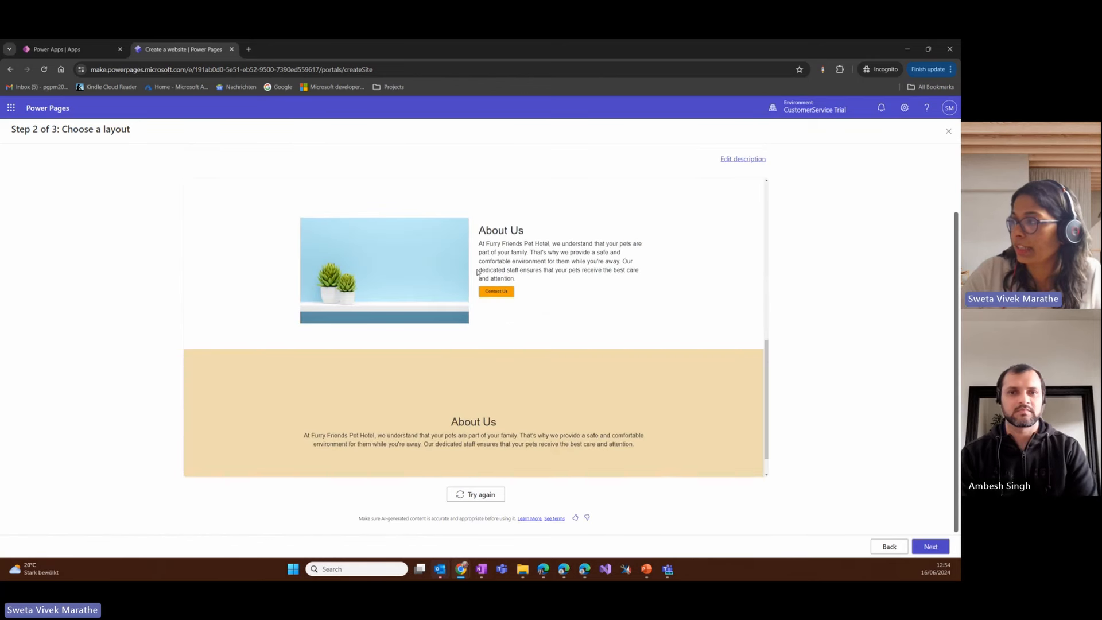
scroll(493, 355, down, 1)
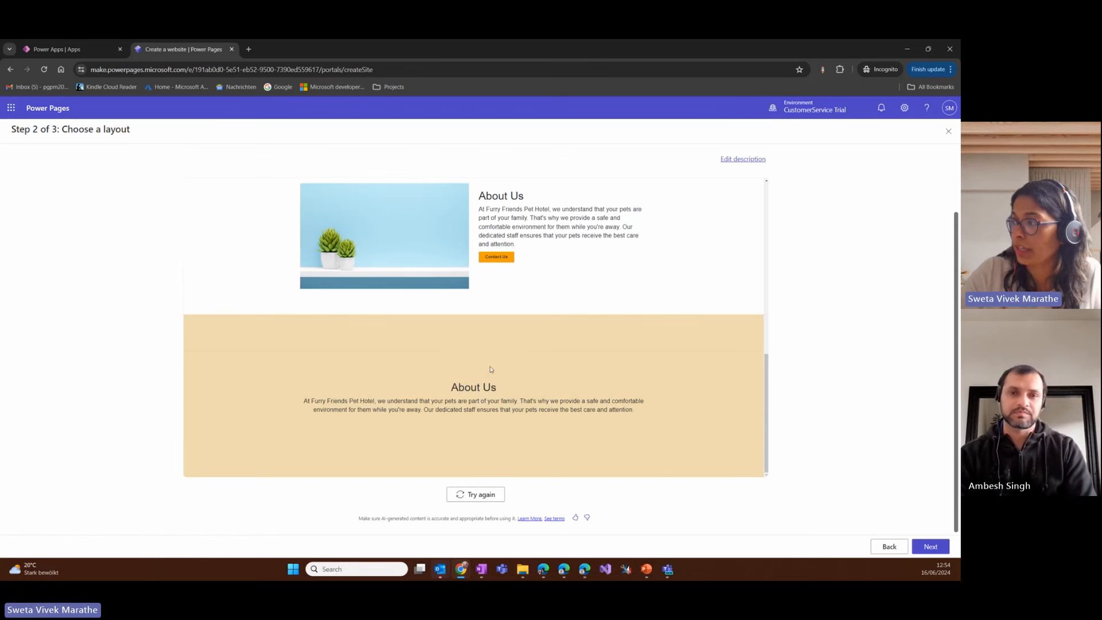
click(477, 497)
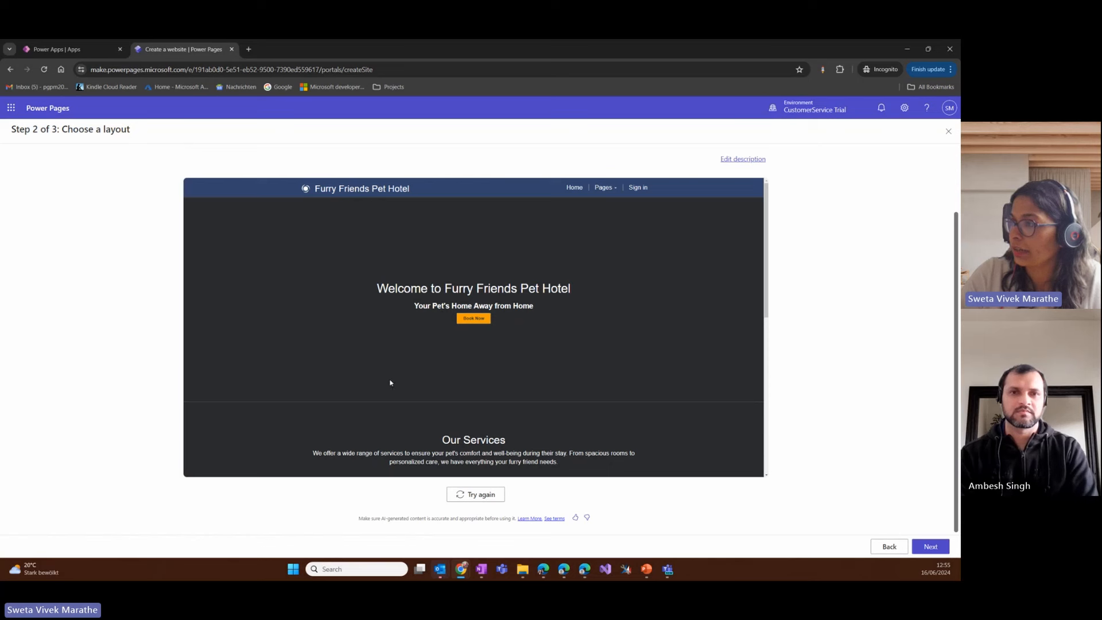
- Check the dark layout's Our Services, Check Availability and About Us sections and generate another alternative
scroll(466, 388, down, 5)
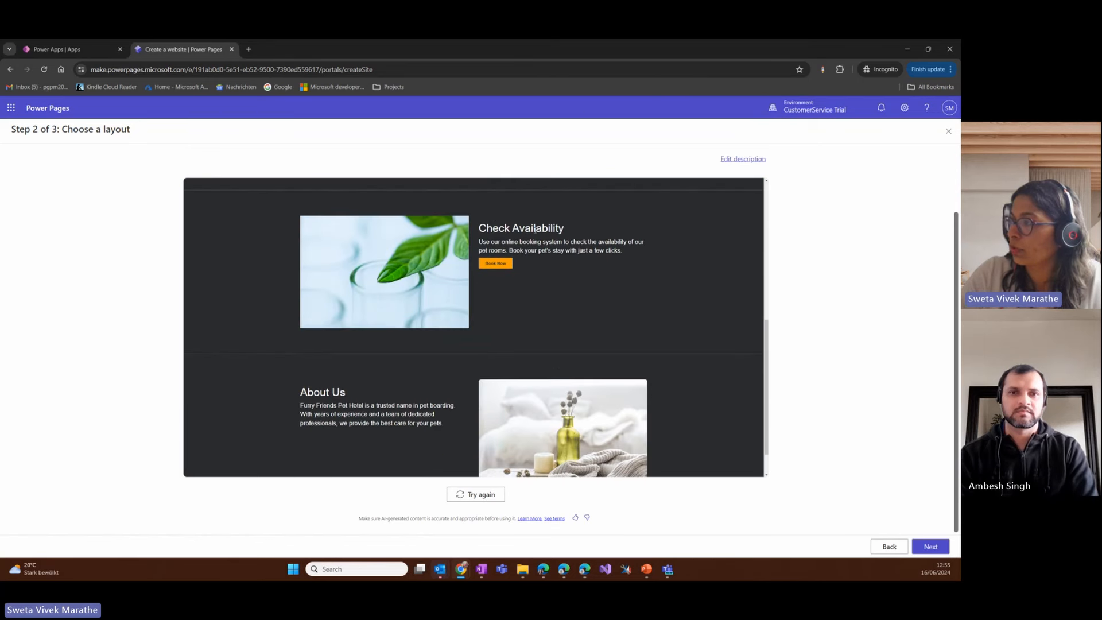
scroll(499, 316, down, 1)
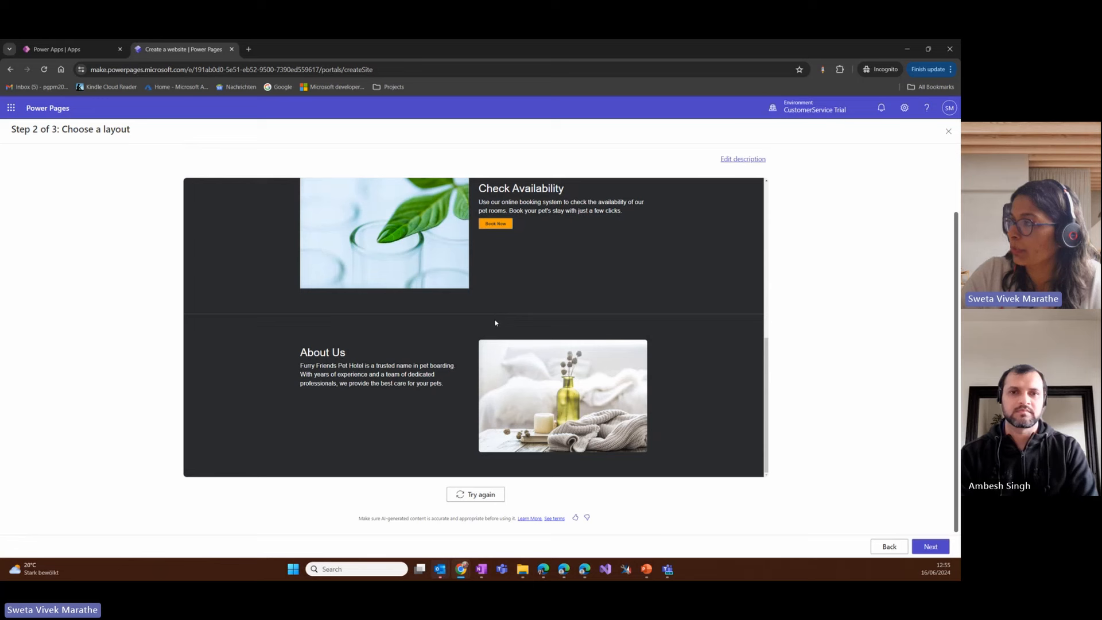
scroll(494, 322, up, 2)
scroll(415, 388, up, 5)
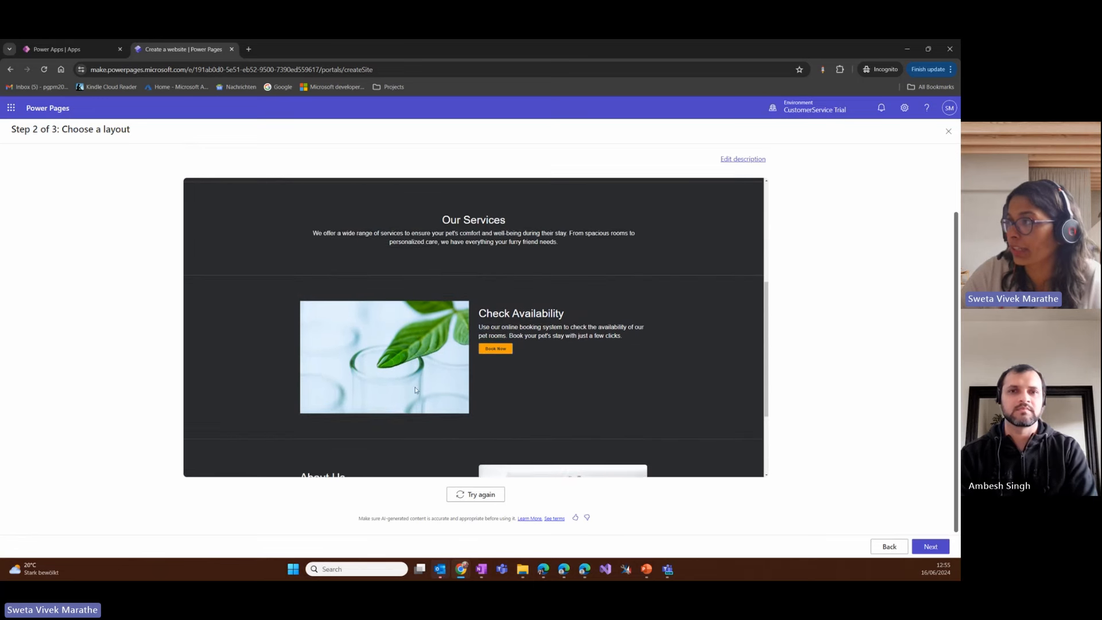
scroll(472, 428, down, 1)
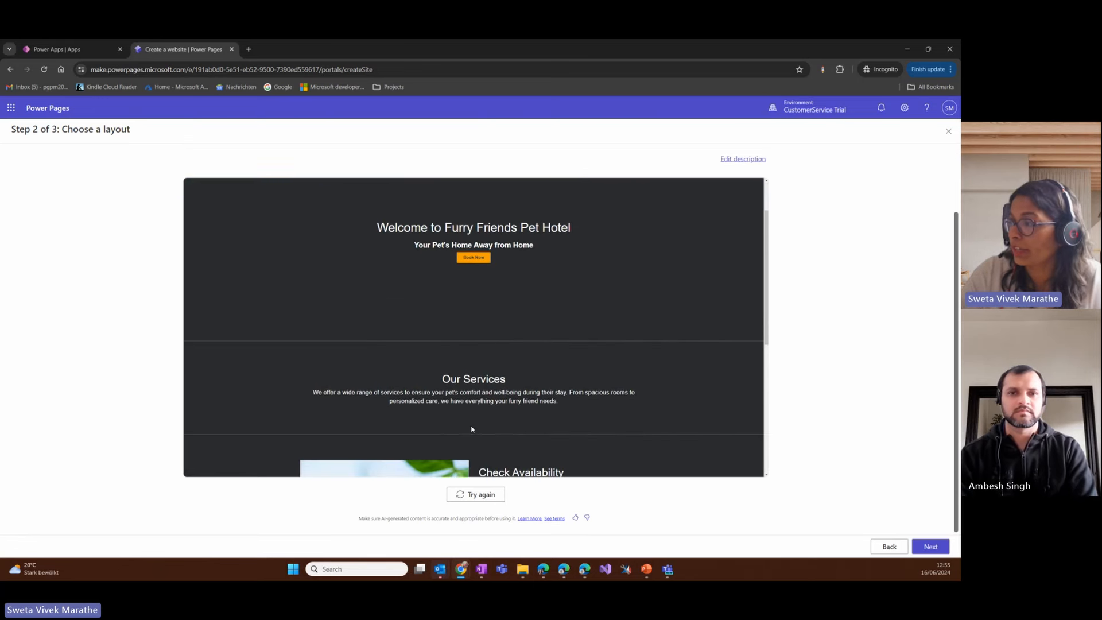
click(462, 496)
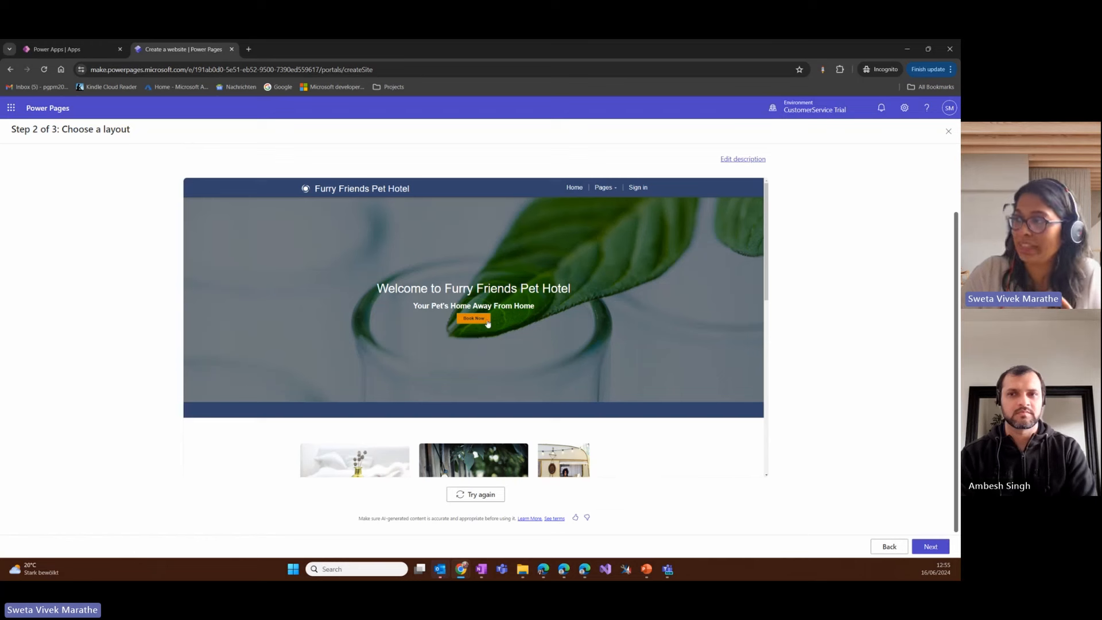
- Examine the new layout's sections against the site description, opening the description for editing and leaving it without changes
scroll(514, 377, up, 2)
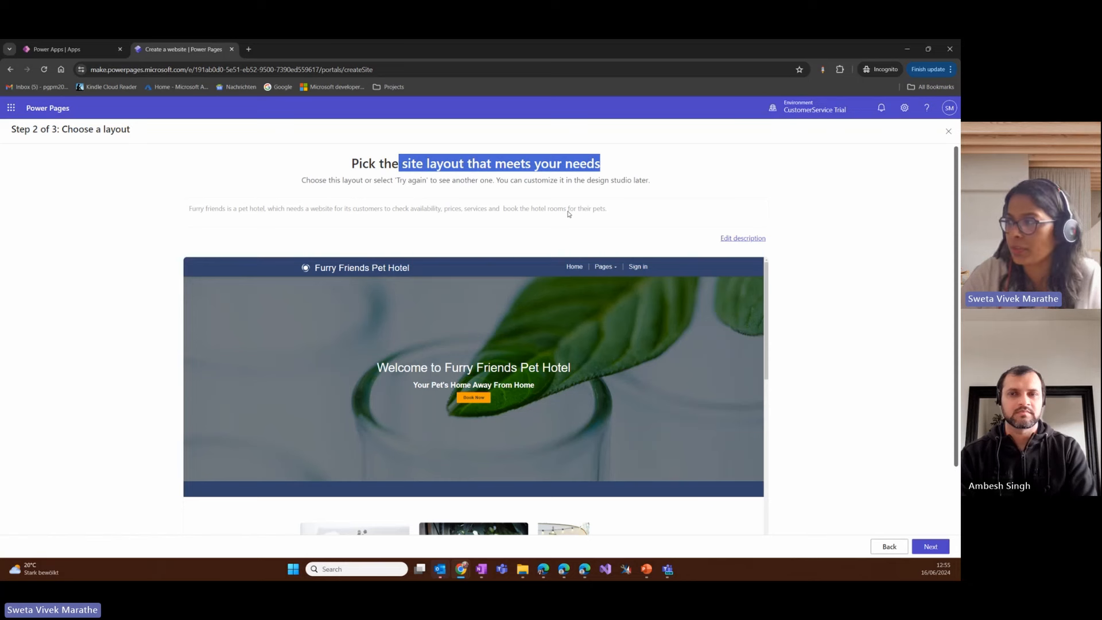
scroll(542, 339, down, 3)
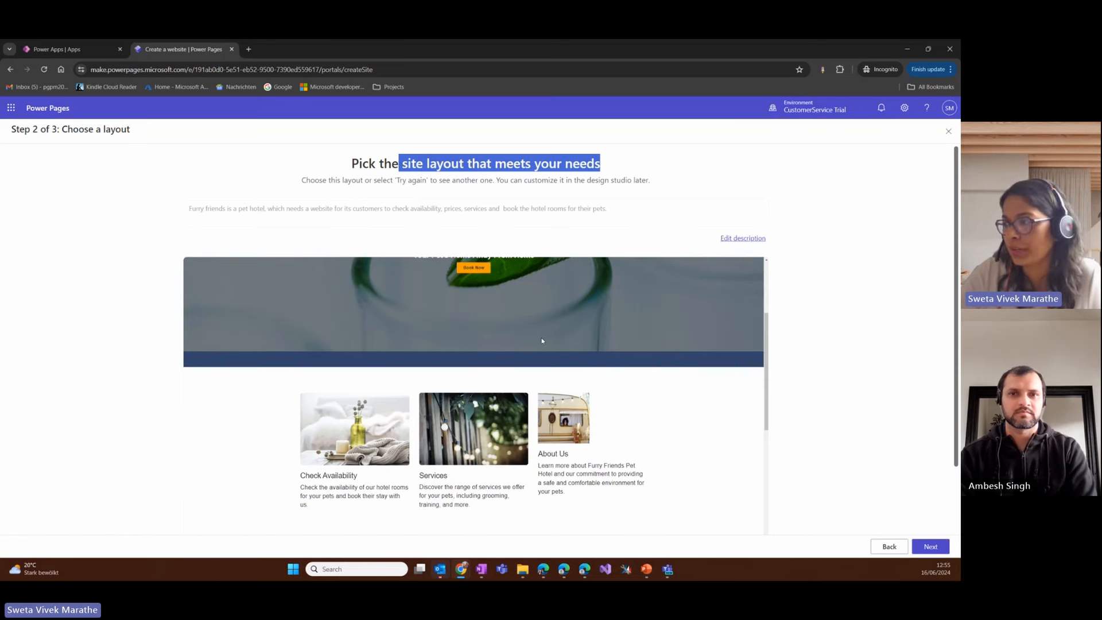
scroll(541, 340, down, 2)
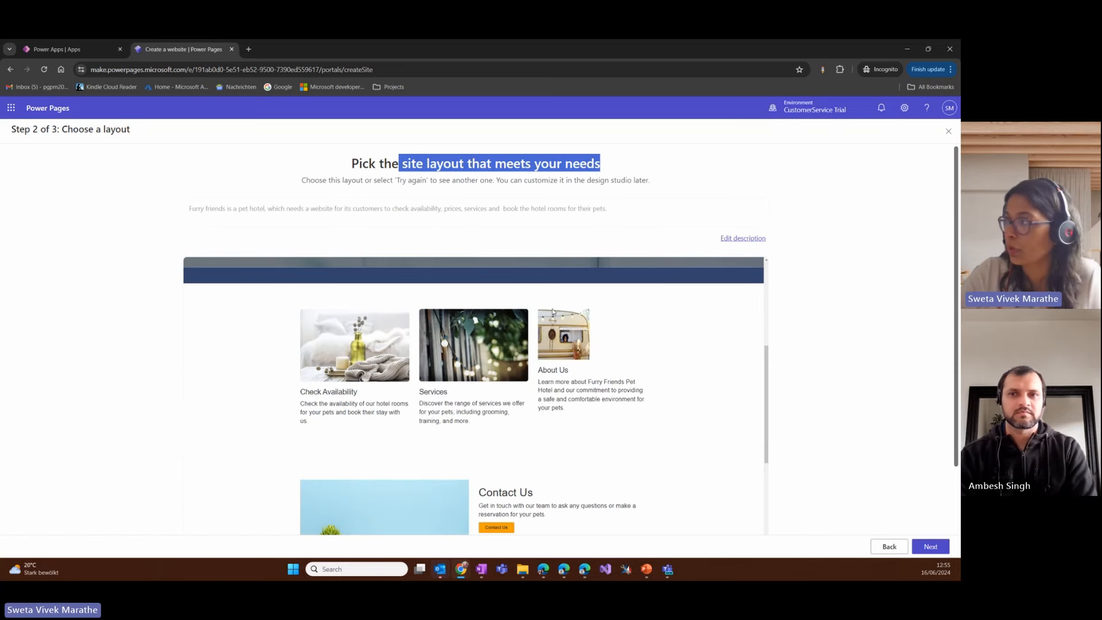
scroll(572, 344, up, 5)
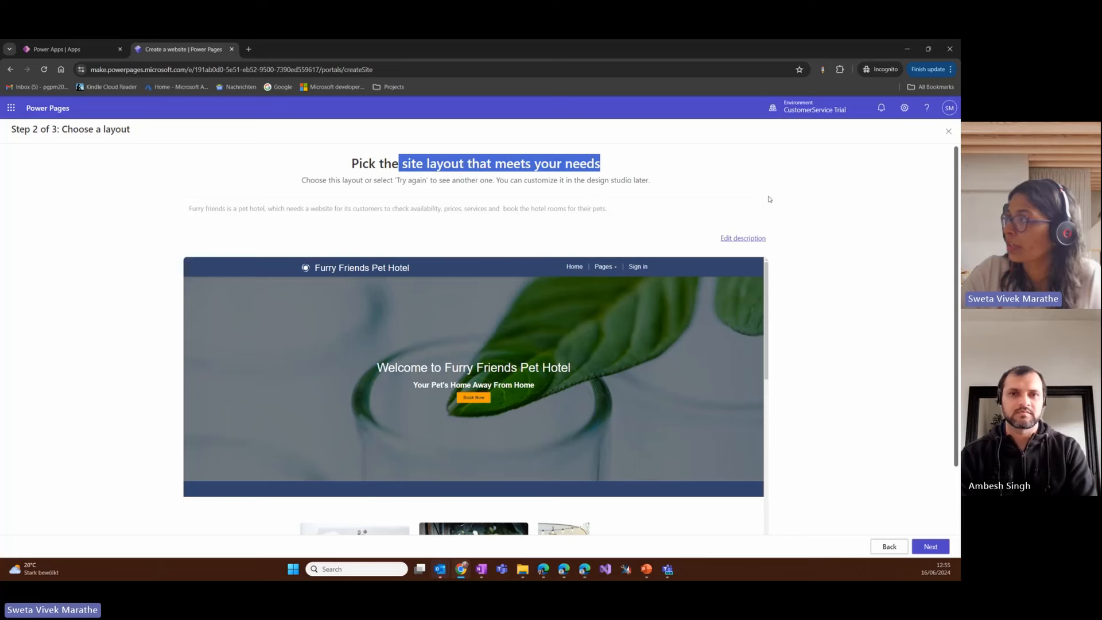
click(742, 239)
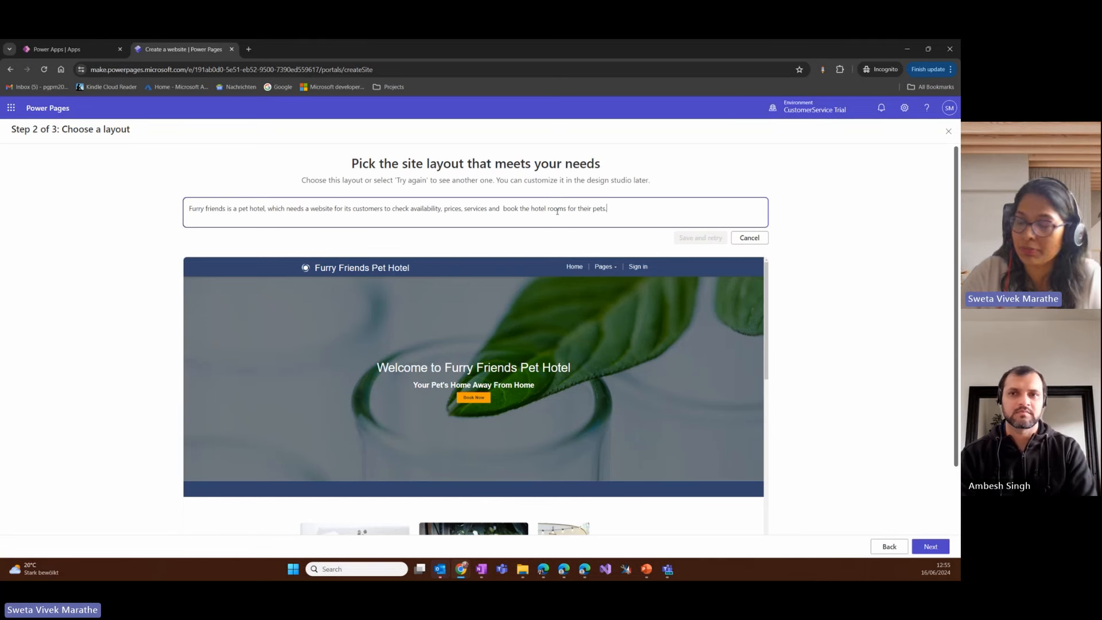
click(748, 239)
- Accept the layout with the Check Availability, Services and About Us cards and continue to adding common pages
scroll(930, 370, down, 2)
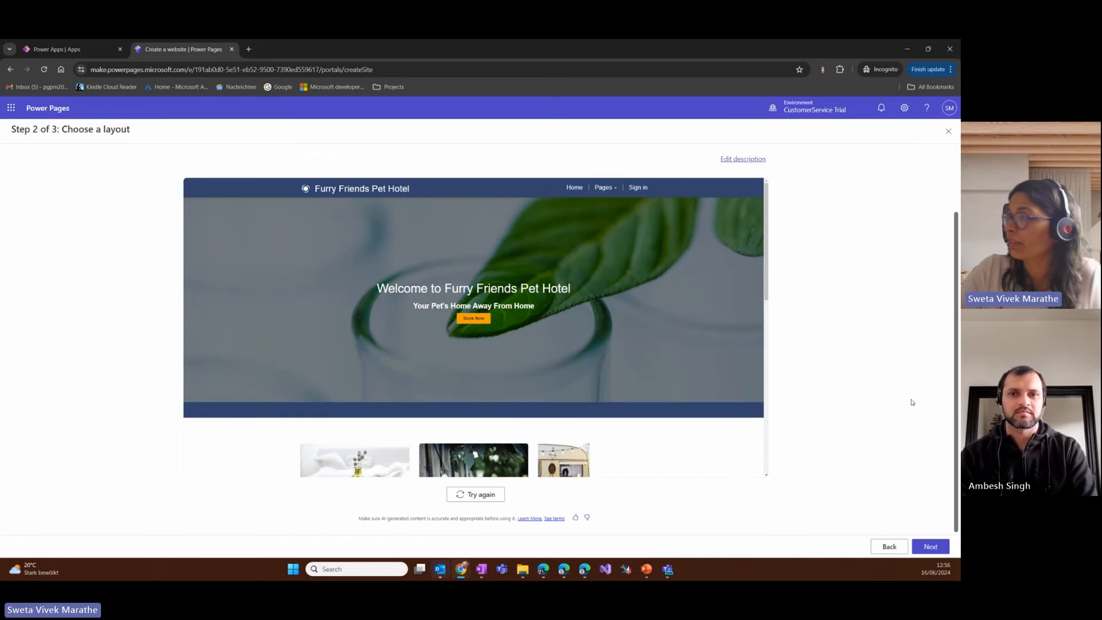
scroll(660, 431, down, 2)
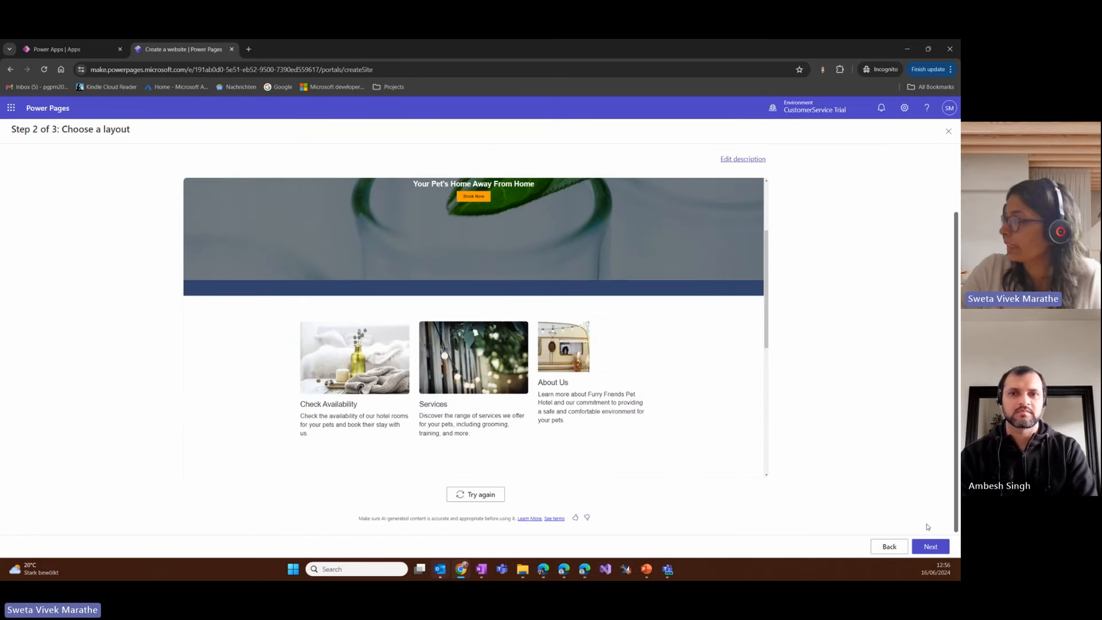
click(930, 547)
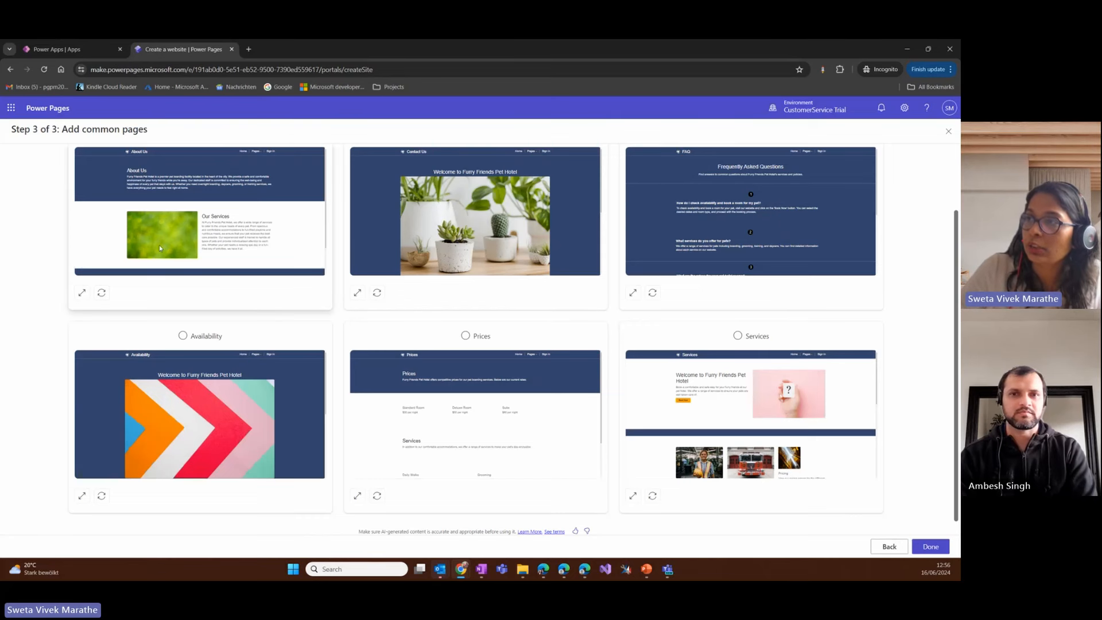
- Add the About Us, Contact Us, FAQ, Availability, Prices and Services pages to the site and finish the site setup
scroll(137, 149, up, 2)
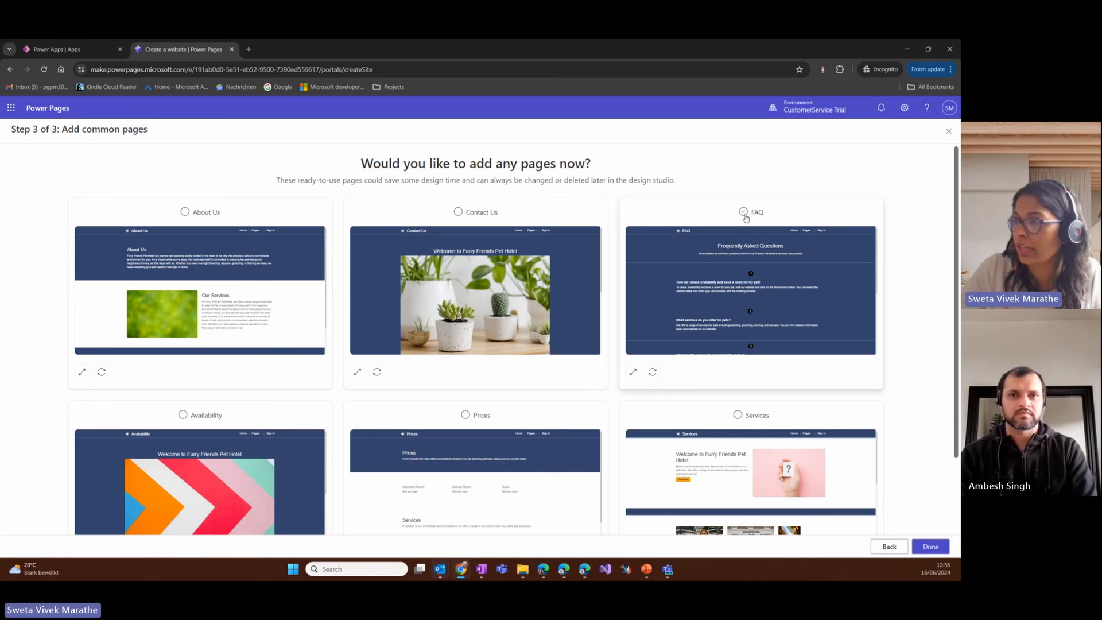
scroll(745, 218, down, 2)
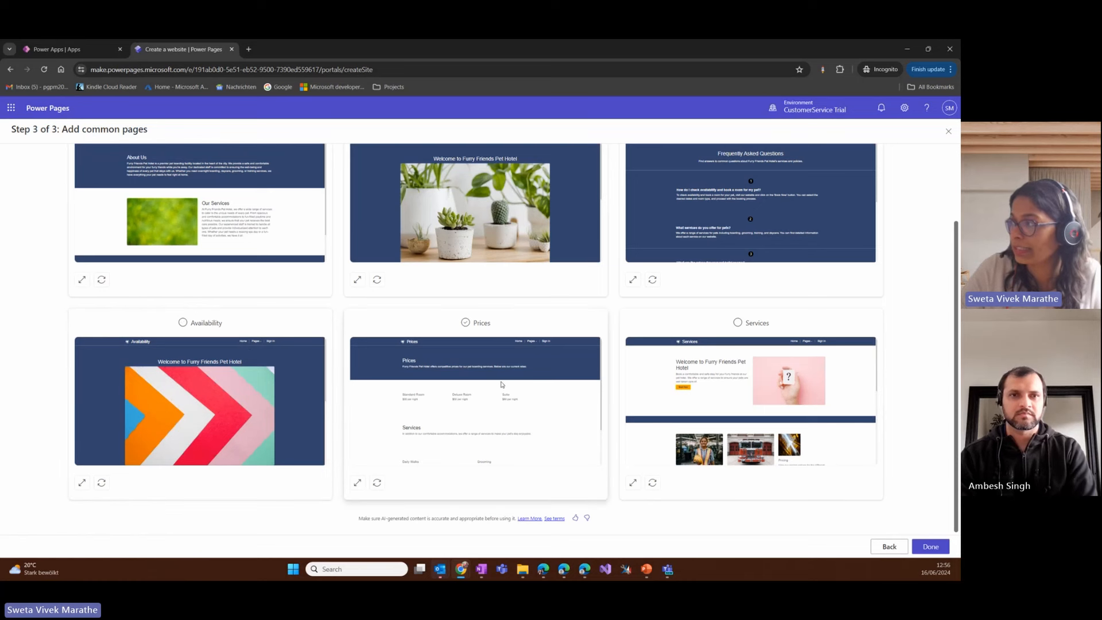
scroll(426, 404, up, 2)
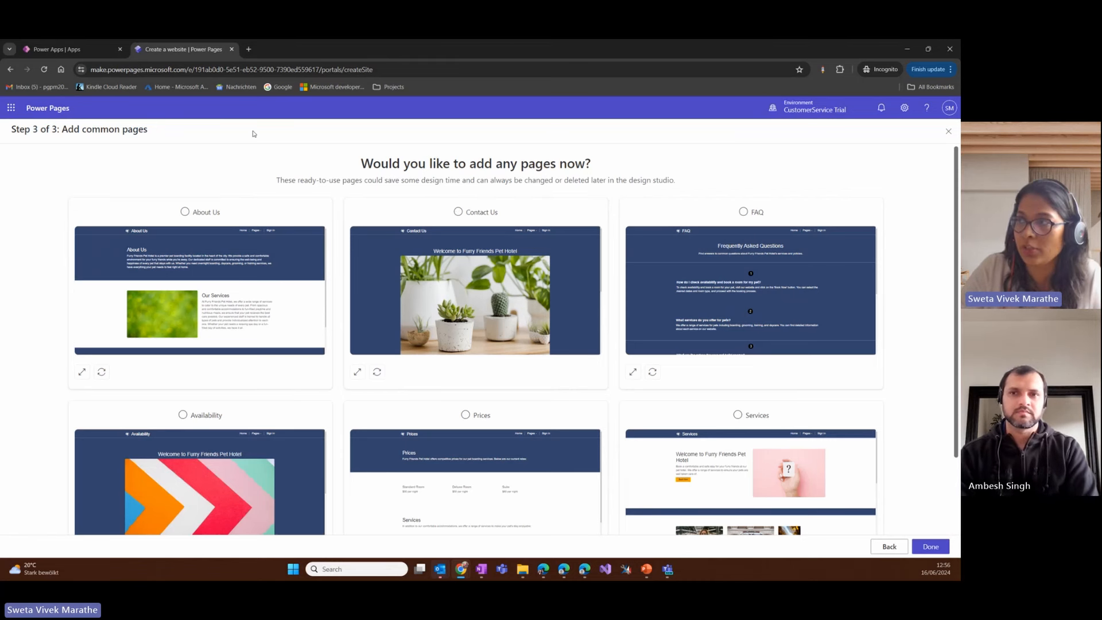
click(185, 212)
click(458, 212)
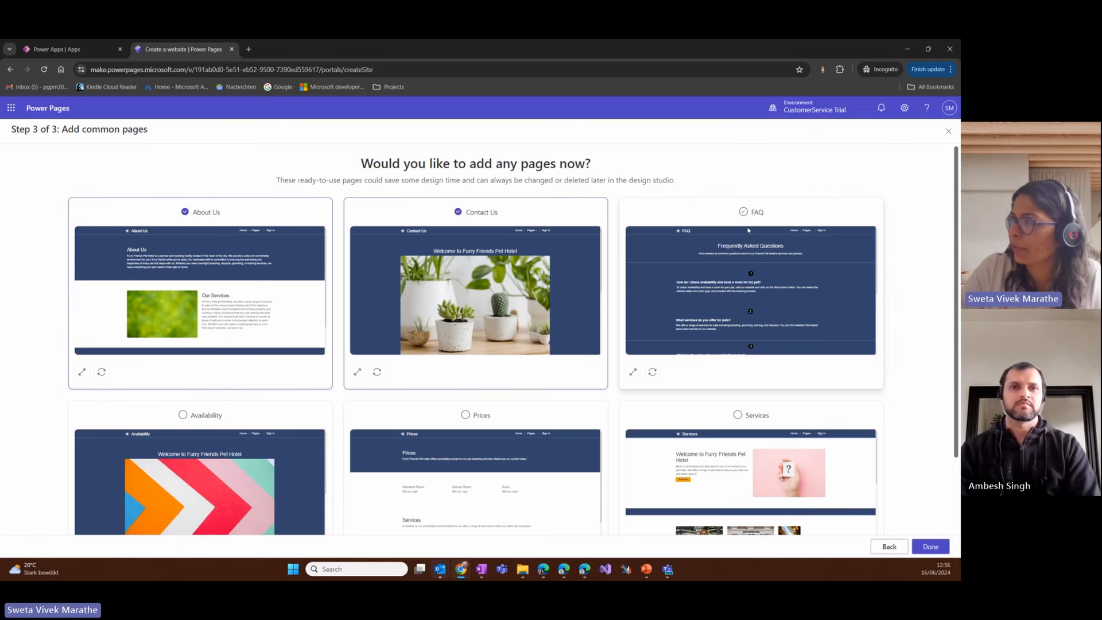
right_click(726, 238)
click(743, 211)
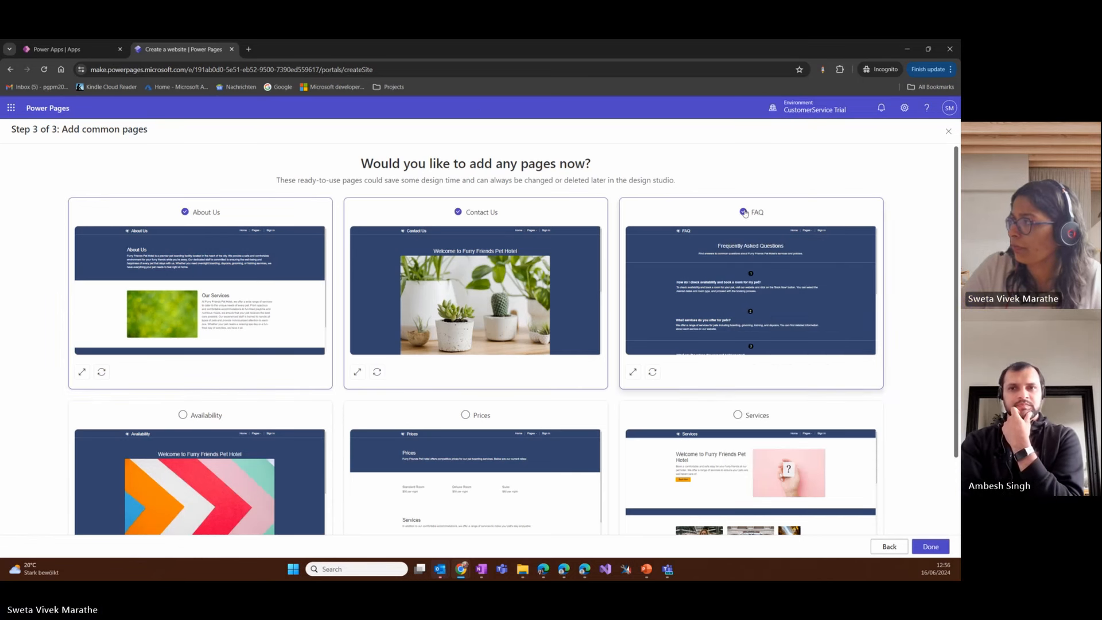
click(183, 415)
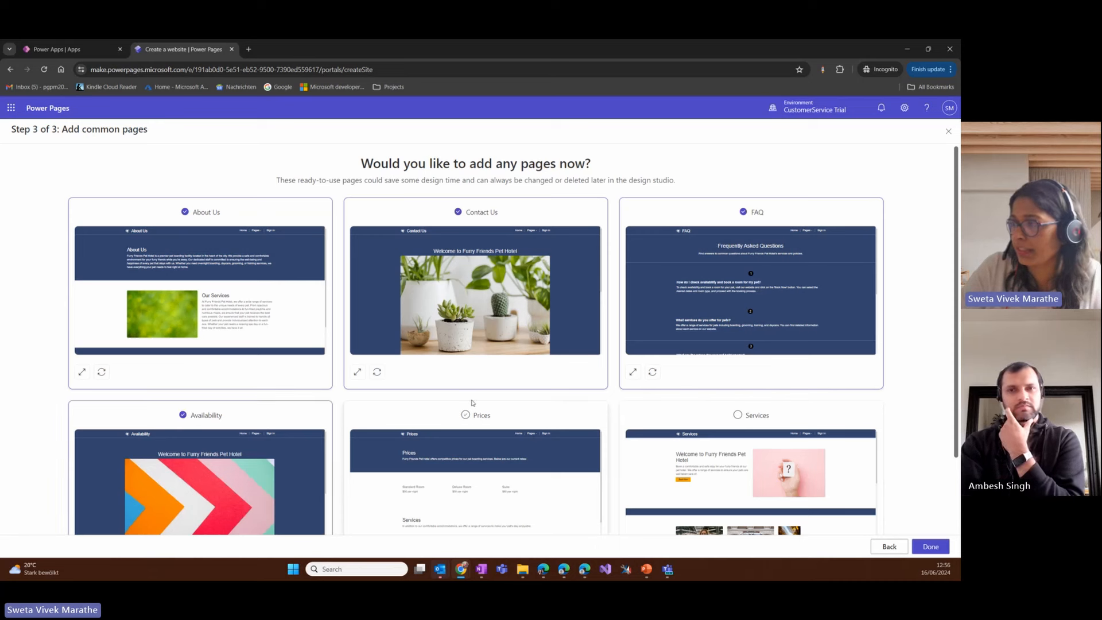
click(465, 415)
click(738, 414)
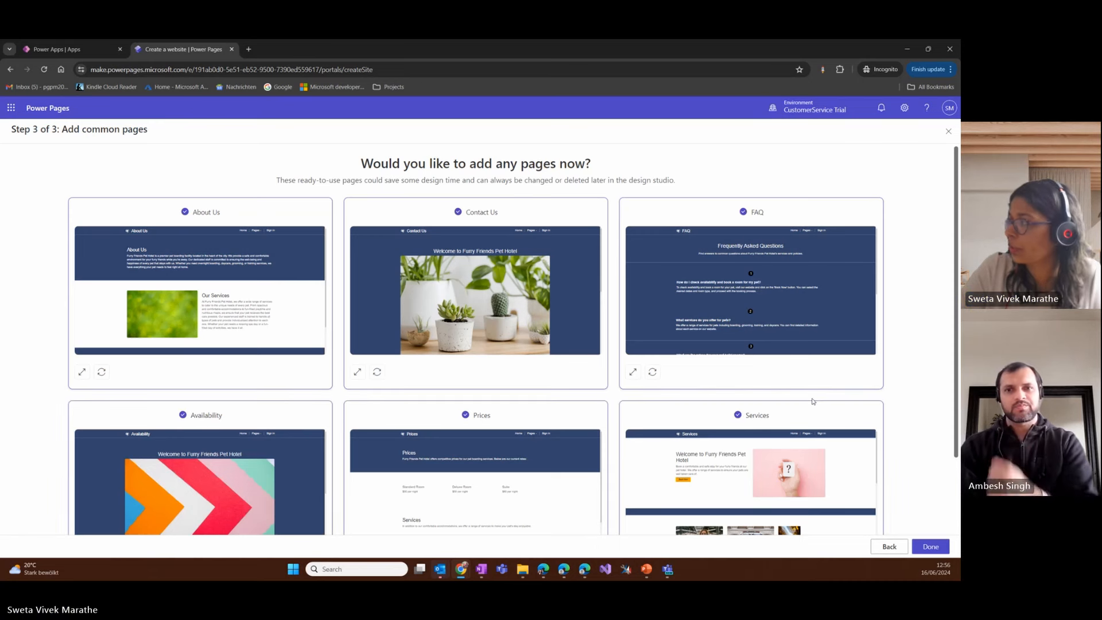
scroll(812, 401, down, 2)
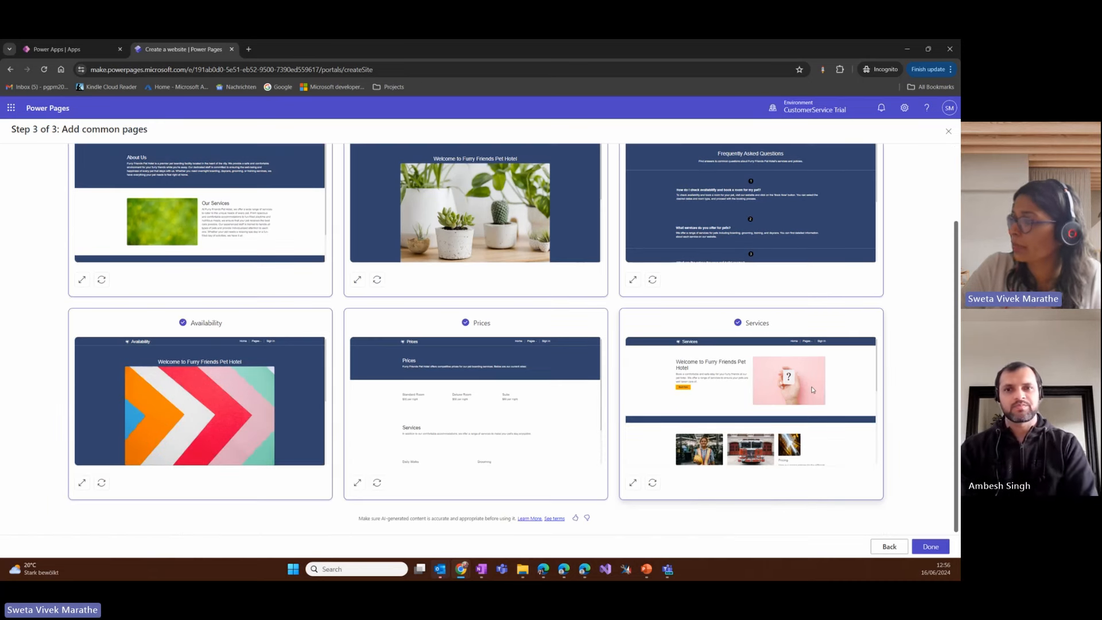
click(931, 546)
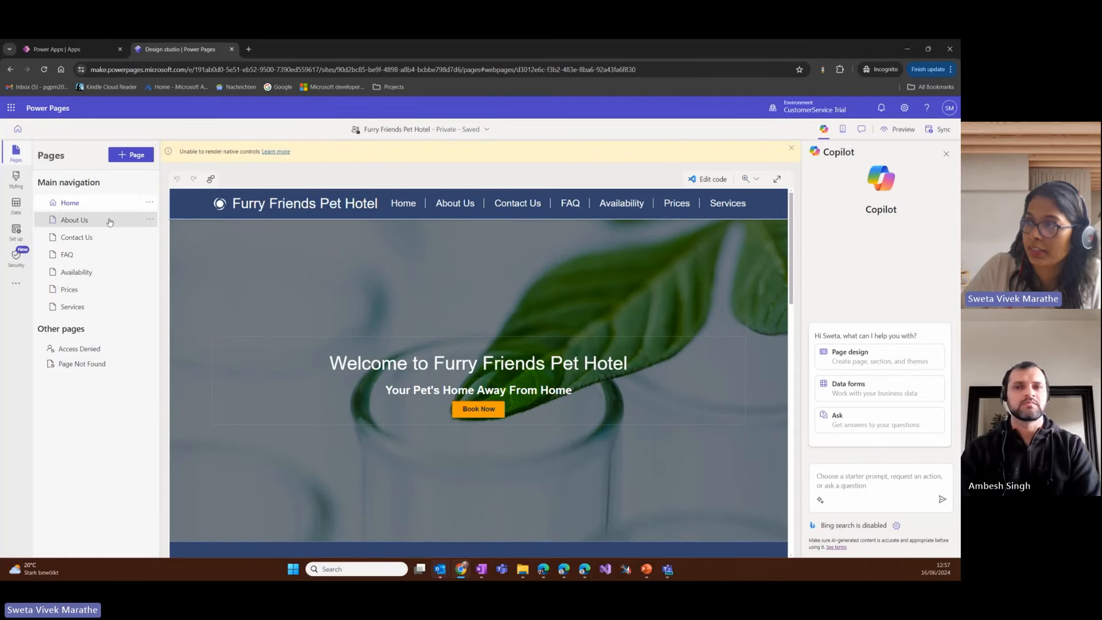
- Show the starter prompts that Copilot offers for editing the new site
mouse_move(272, 223)
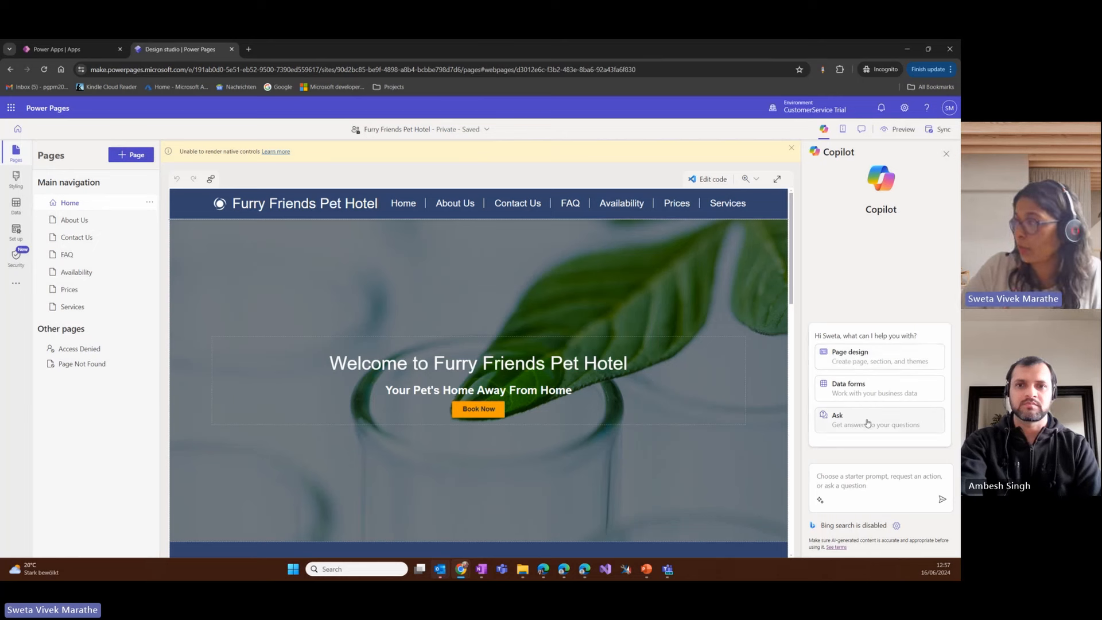
click(868, 484)
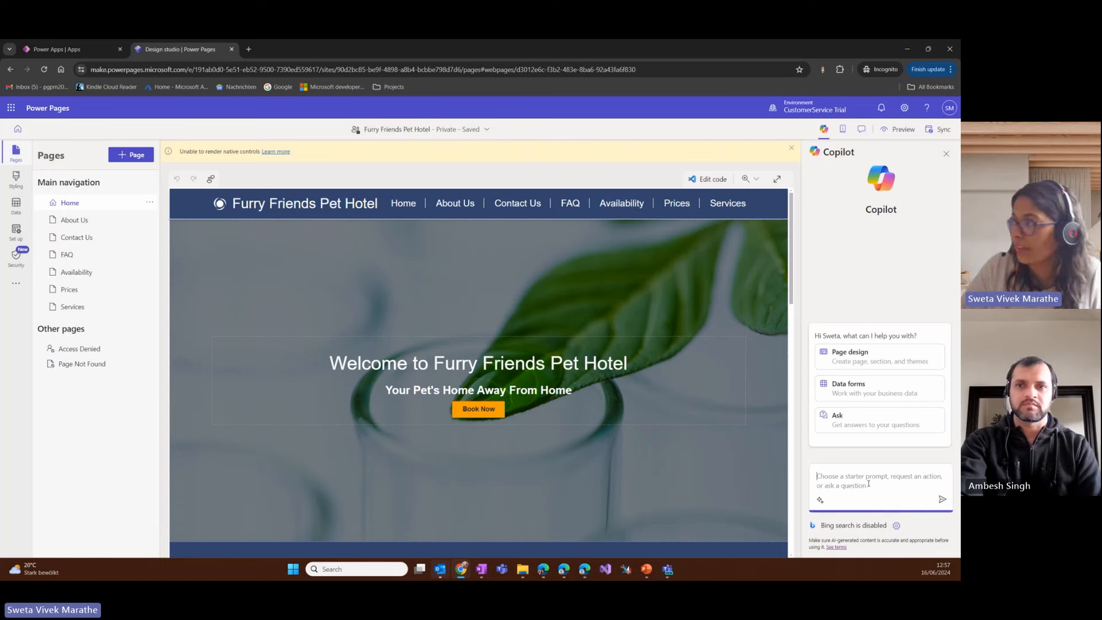
click(821, 500)
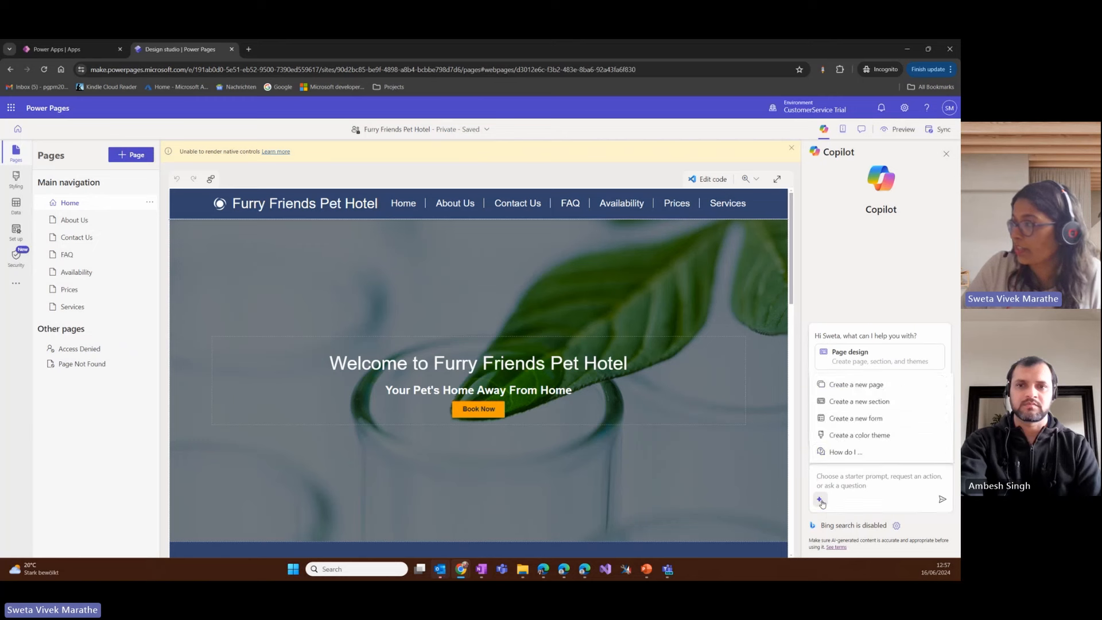